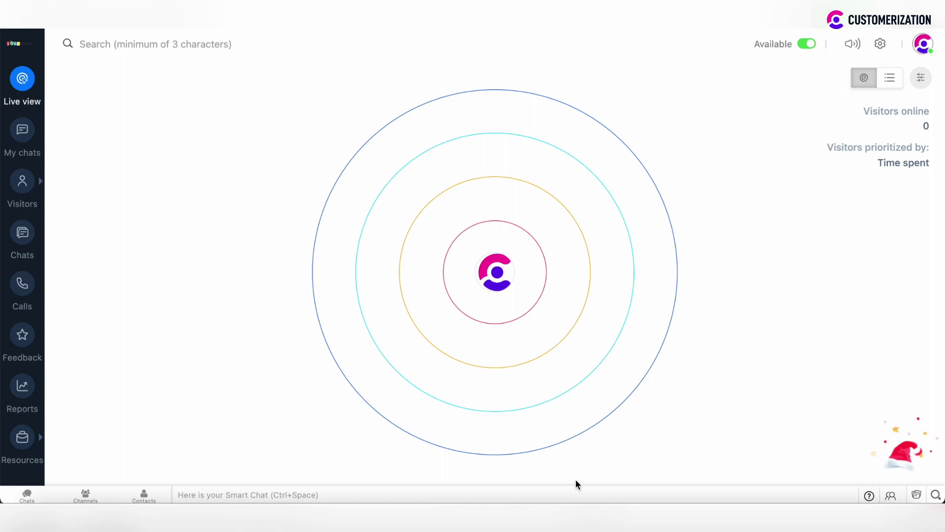
Open the Departments settings and check the All/Active/Disabled status filter without changing it.
{"action": "left_click", "coordinate": [881, 43]}
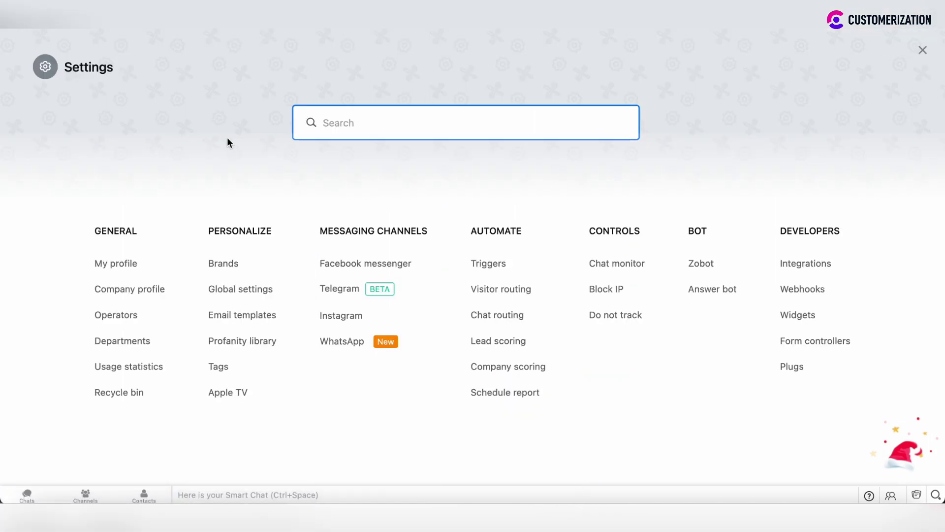
{"action": "left_click", "coordinate": [134, 341]}
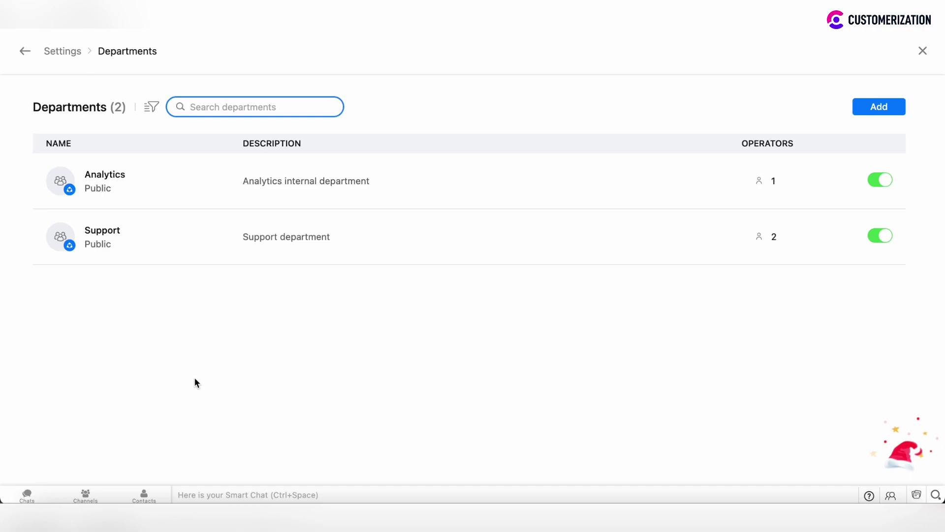
{"action": "left_click", "coordinate": [153, 108]}
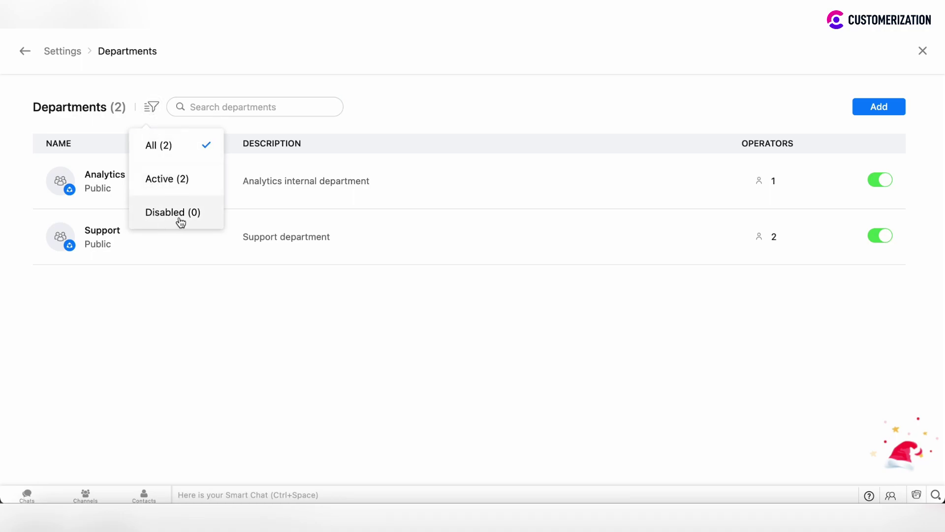
{"action": "left_click", "coordinate": [158, 334]}
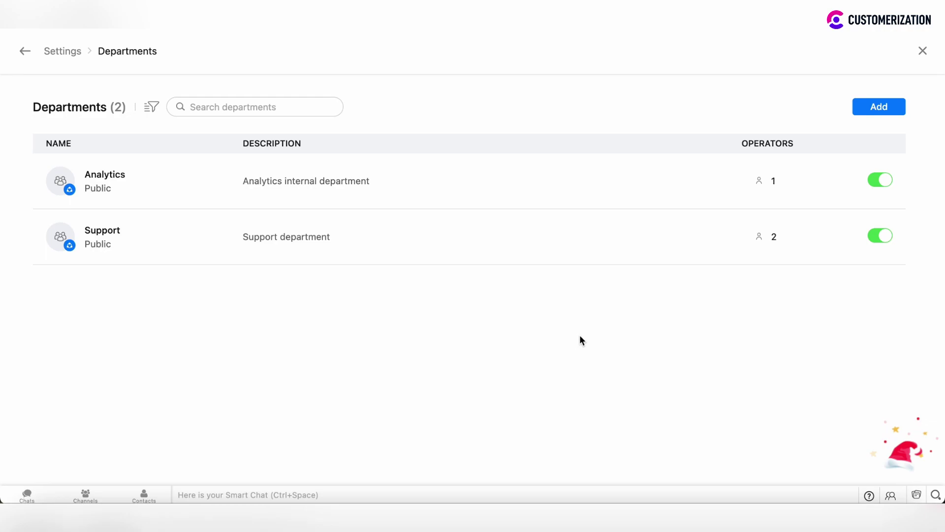
{"action": "left_click", "coordinate": [876, 184]}
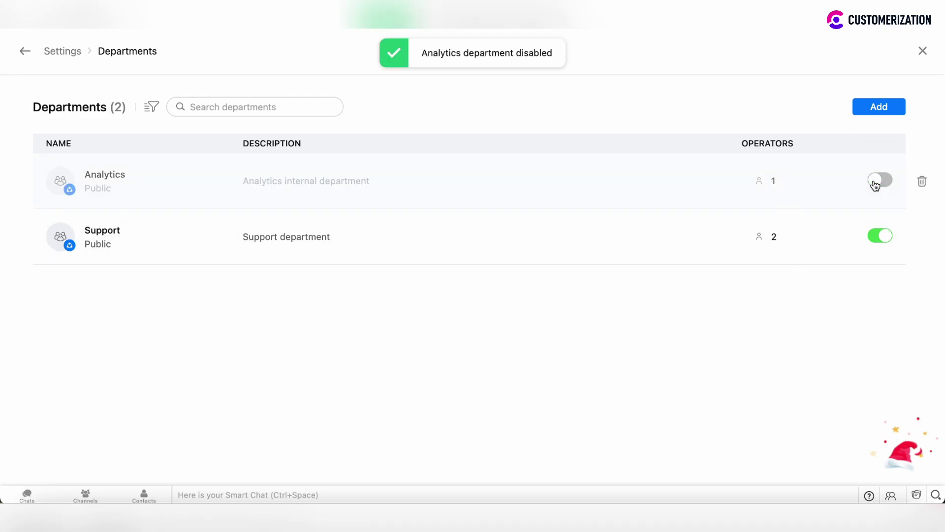
{"action": "left_click", "coordinate": [889, 183]}
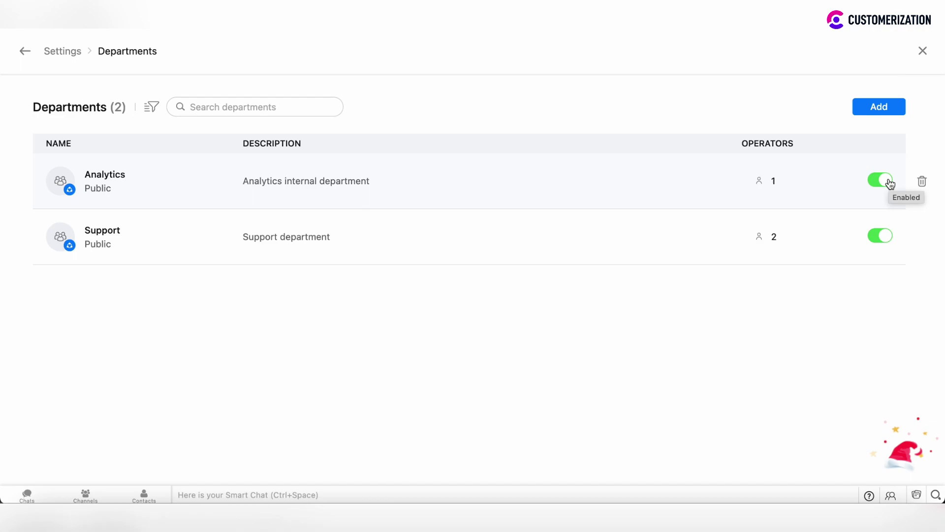
Begin deleting Analytics with operators reassigned to Support, then cancel to keep it.
{"action": "left_click", "coordinate": [924, 187]}
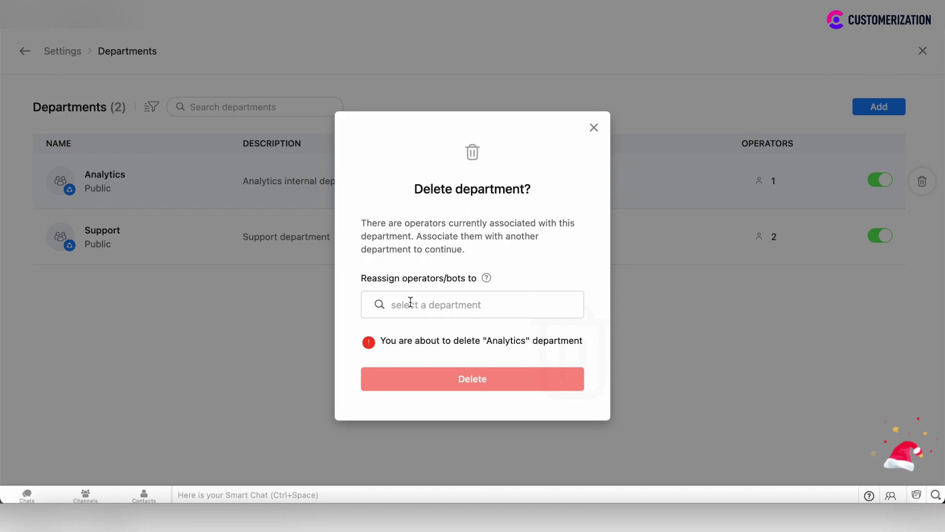
{"action": "left_click", "coordinate": [425, 302]}
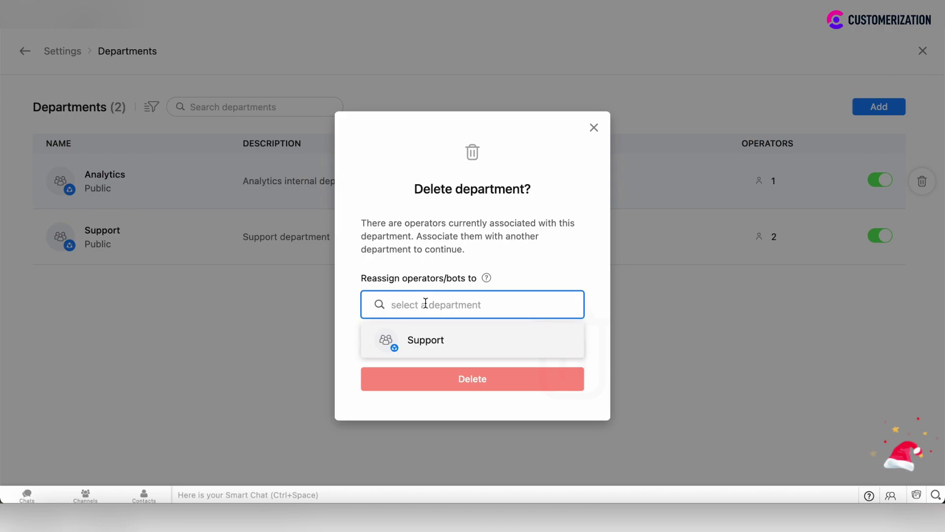
{"action": "left_click", "coordinate": [434, 344]}
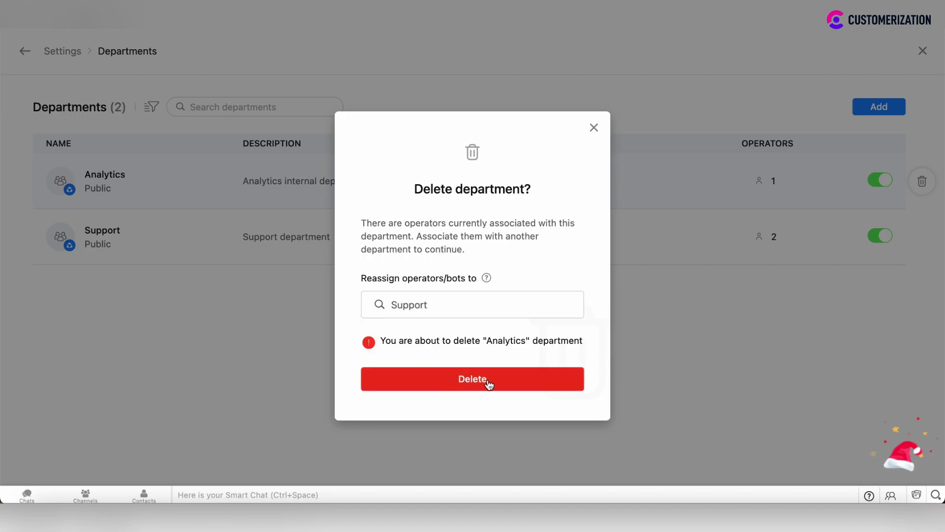
{"action": "left_click", "coordinate": [593, 127]}
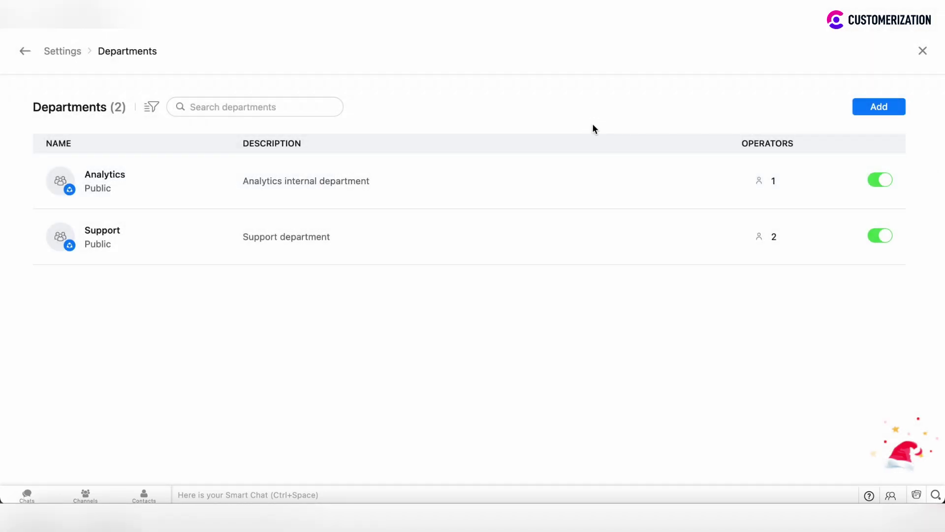
Start a new department with name SMM and description SMM, then list operators to associate.
{"action": "left_click", "coordinate": [883, 108]}
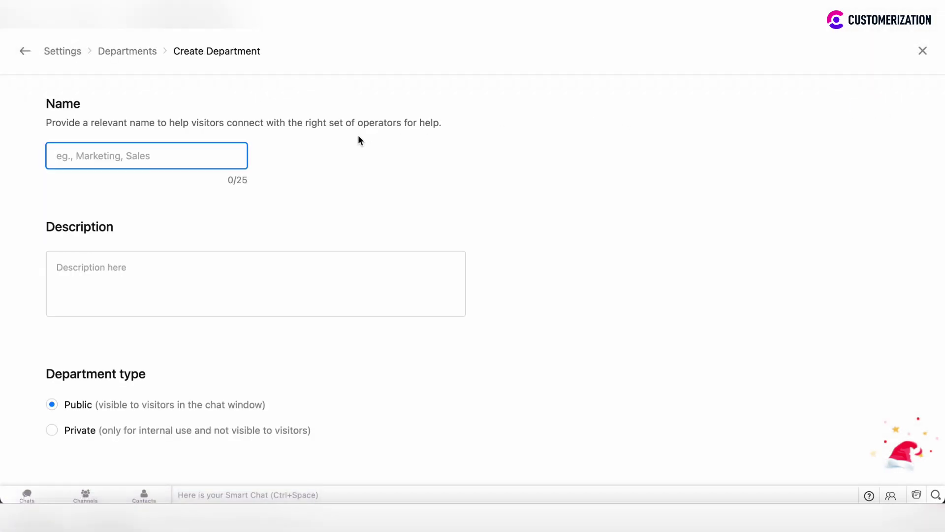
{"action": "type", "text": "SMM"}
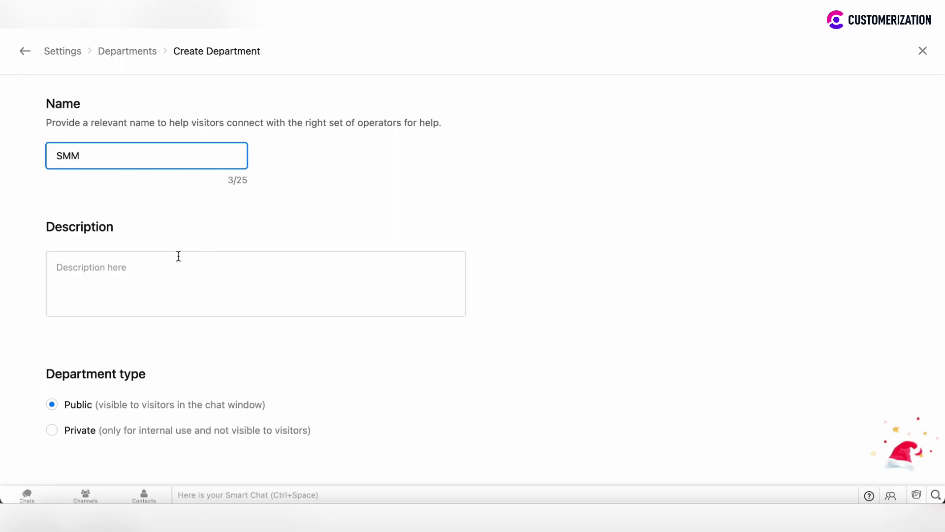
{"action": "left_click", "coordinate": [179, 256]}
{"action": "type", "text": "SMM"}
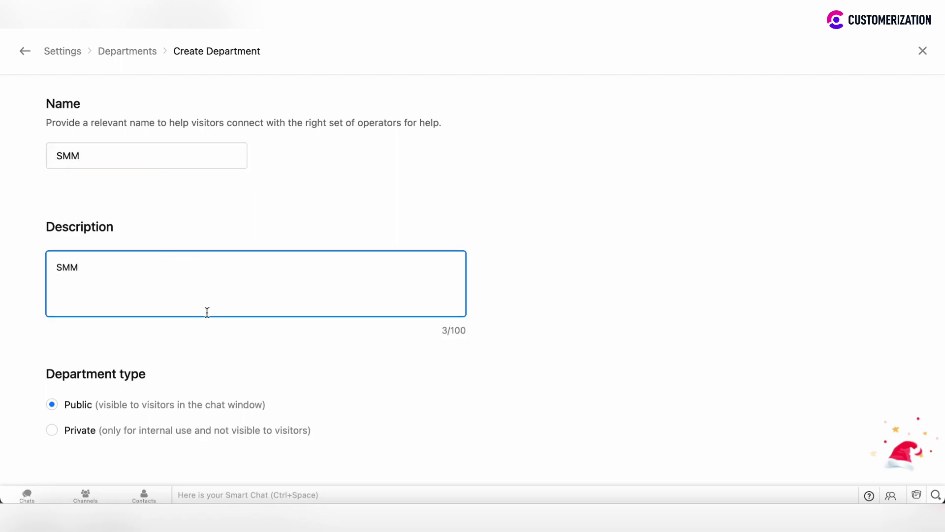
{"action": "scroll", "coordinate": [207, 313], "scroll_direction": "down", "scroll_amount": 3}
{"action": "left_click", "coordinate": [319, 204]}
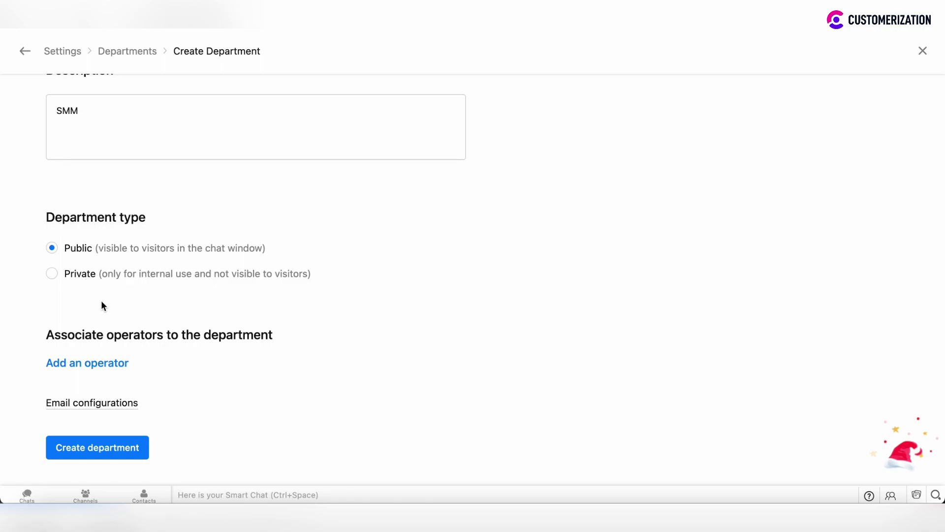
{"action": "left_click", "coordinate": [79, 364]}
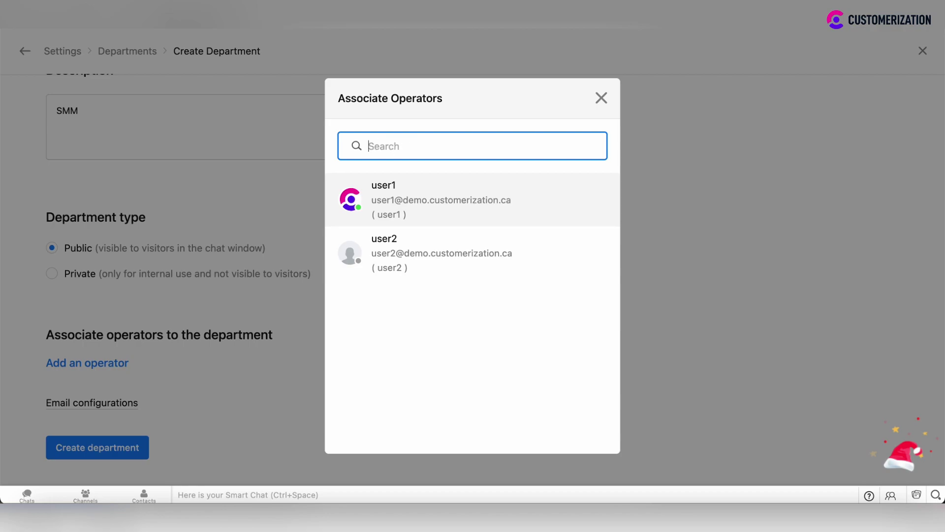
Select both listed operators and add them to the SMM department.
{"action": "type", "text": "USER1"}
{"action": "key", "text": "BackSpace"}
{"action": "key", "text": "BackSpace"}
{"action": "key", "text": "BackSpace"}
{"action": "key", "text": "BackSpace"}
{"action": "key", "text": "BackSpace"}
{"action": "left_click", "coordinate": [464, 197]}
{"action": "left_click", "coordinate": [510, 269]}
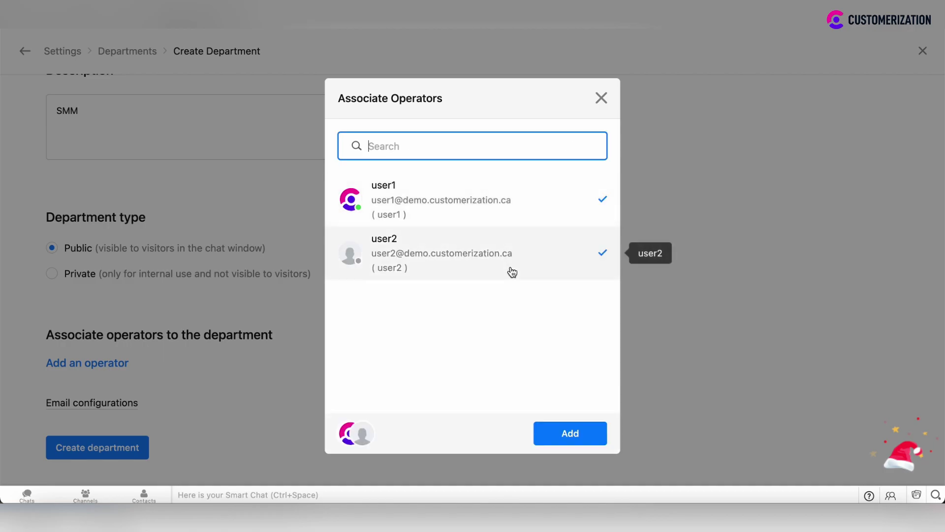
{"action": "left_click", "coordinate": [549, 444]}
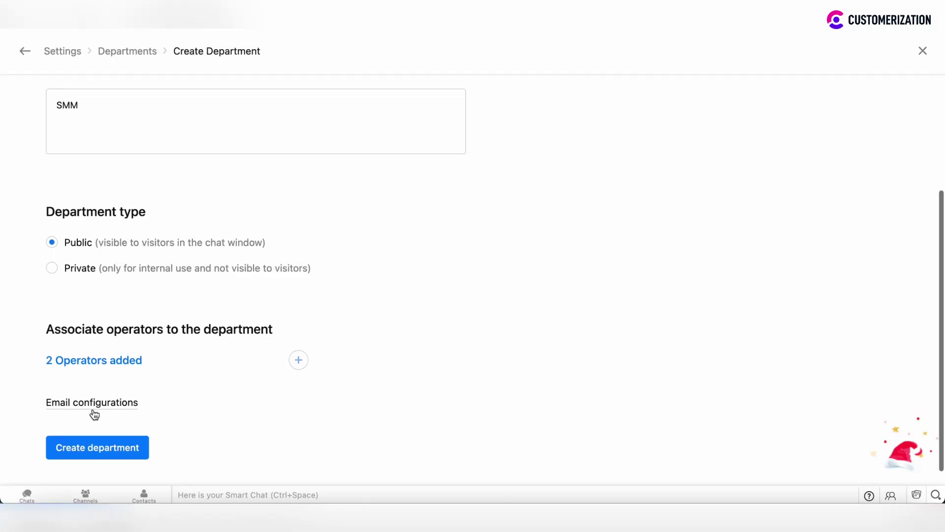
Expand Email configurations and review every notification option, leaving all switched on.
{"action": "left_click", "coordinate": [130, 404]}
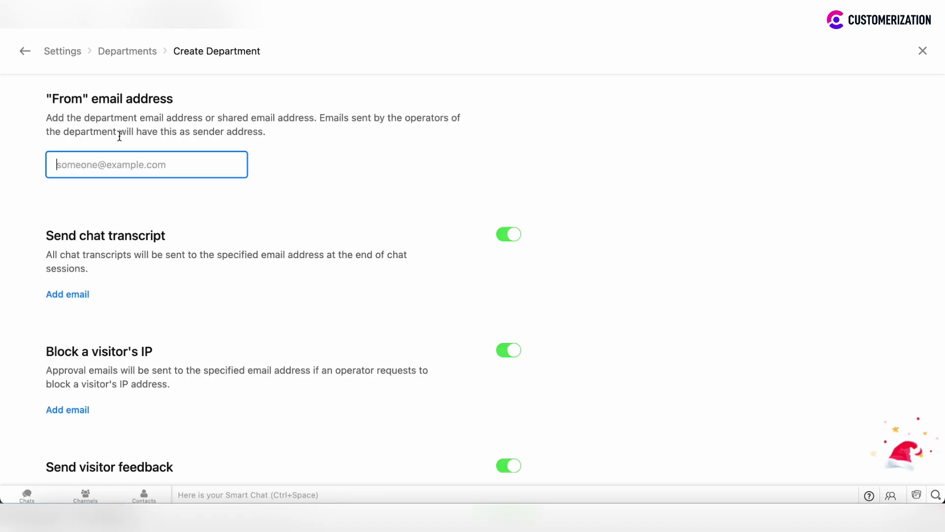
{"action": "scroll", "coordinate": [76, 162], "scroll_direction": "up", "scroll_amount": 3}
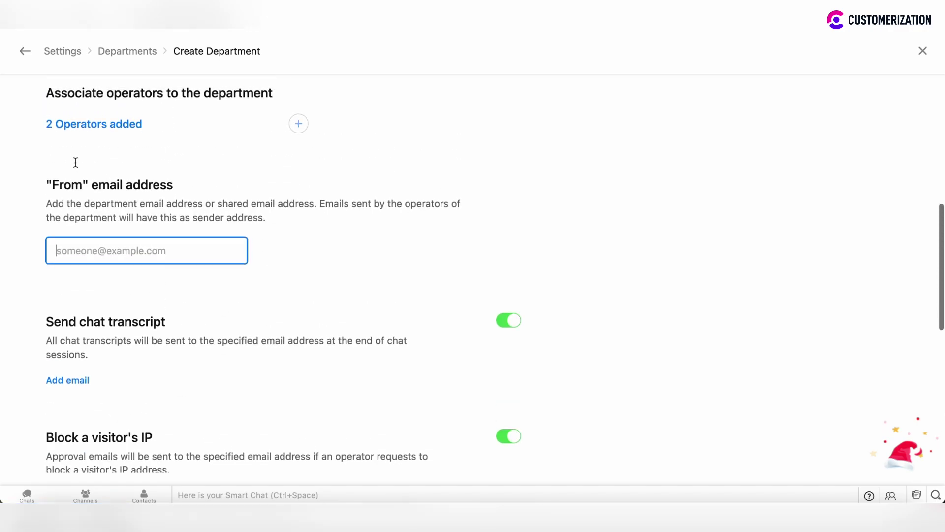
{"action": "scroll", "coordinate": [75, 163], "scroll_direction": "down", "scroll_amount": 2}
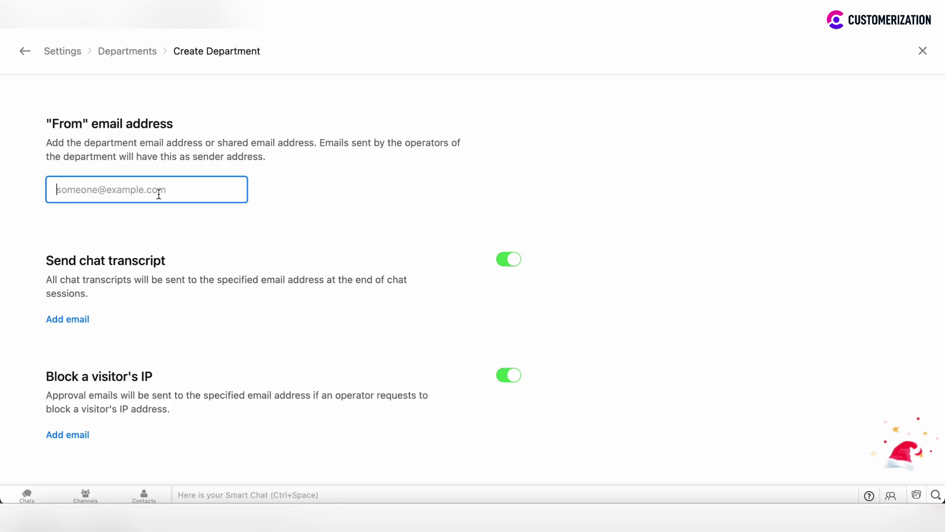
{"action": "scroll", "coordinate": [223, 252], "scroll_direction": "down", "scroll_amount": 3}
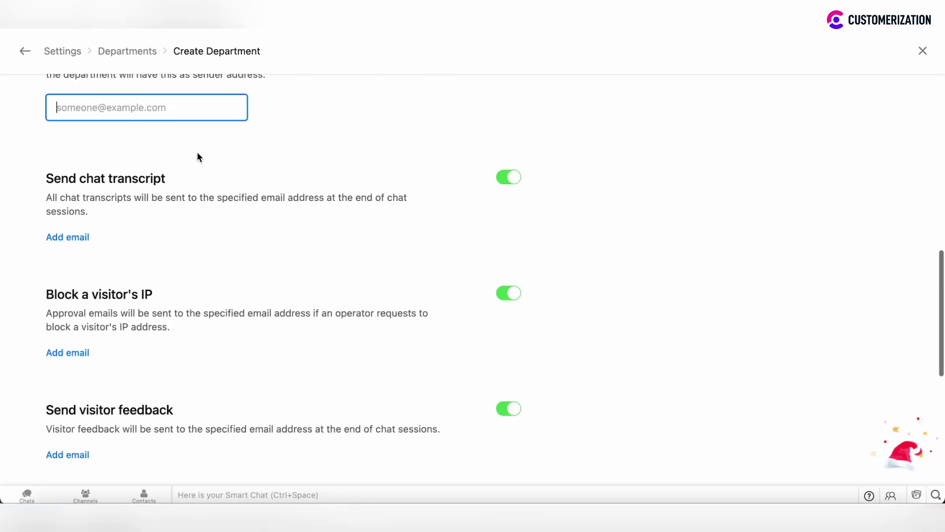
{"action": "scroll", "coordinate": [233, 215], "scroll_direction": "down", "scroll_amount": 1}
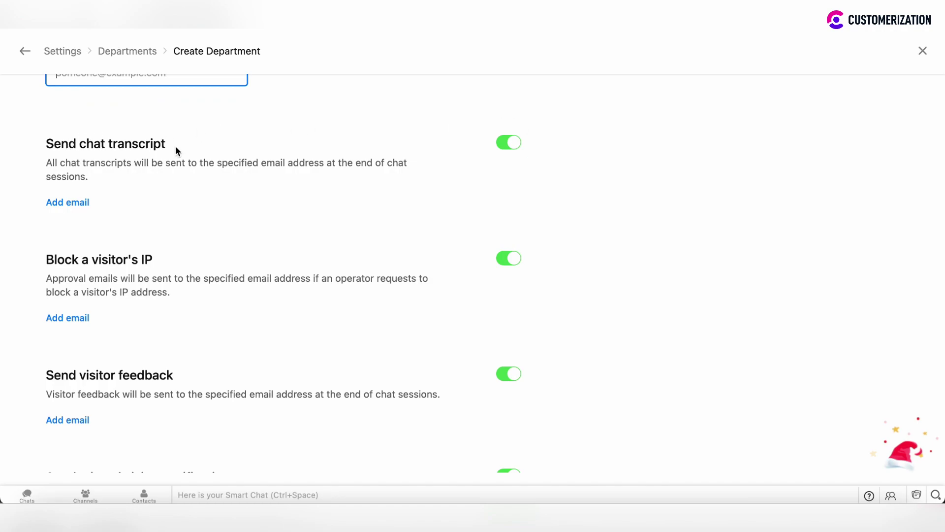
{"action": "scroll", "coordinate": [266, 176], "scroll_direction": "down", "scroll_amount": 3}
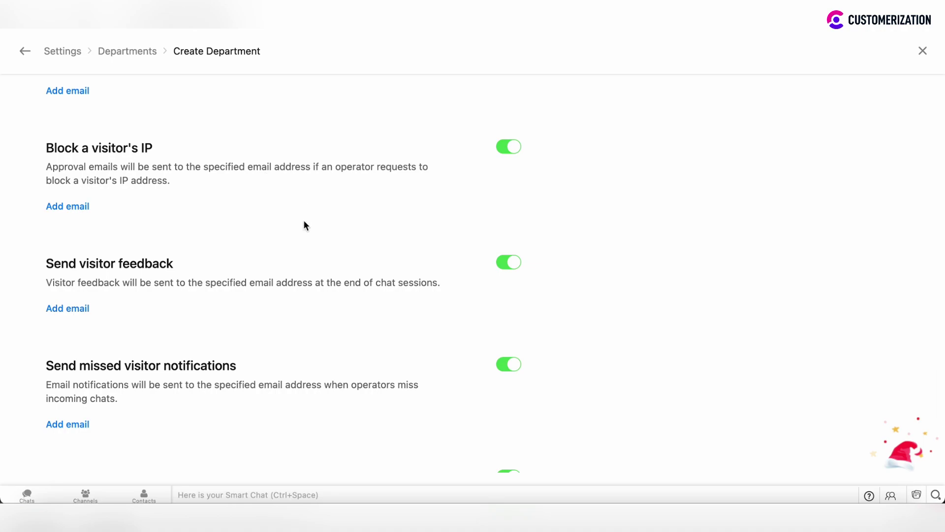
{"action": "scroll", "coordinate": [304, 226], "scroll_direction": "down", "scroll_amount": 3}
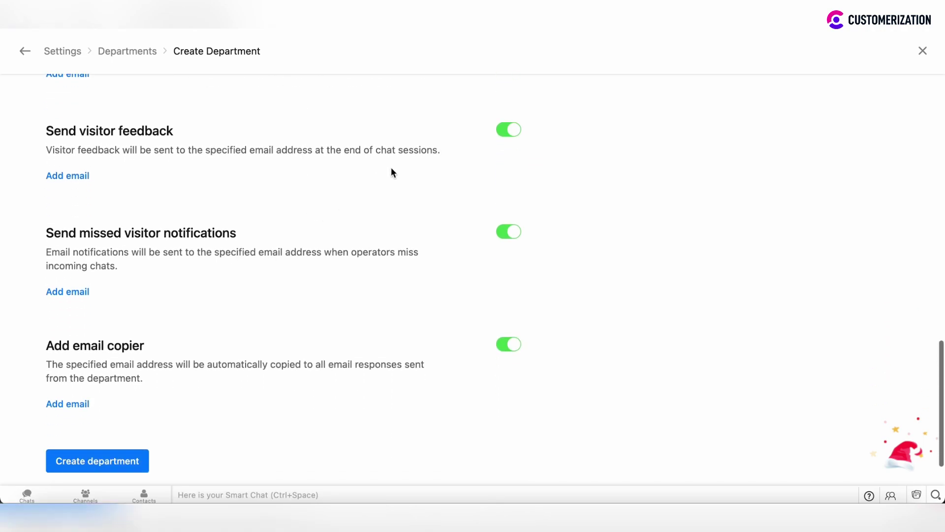
{"action": "scroll", "coordinate": [392, 171], "scroll_direction": "down", "scroll_amount": 1}
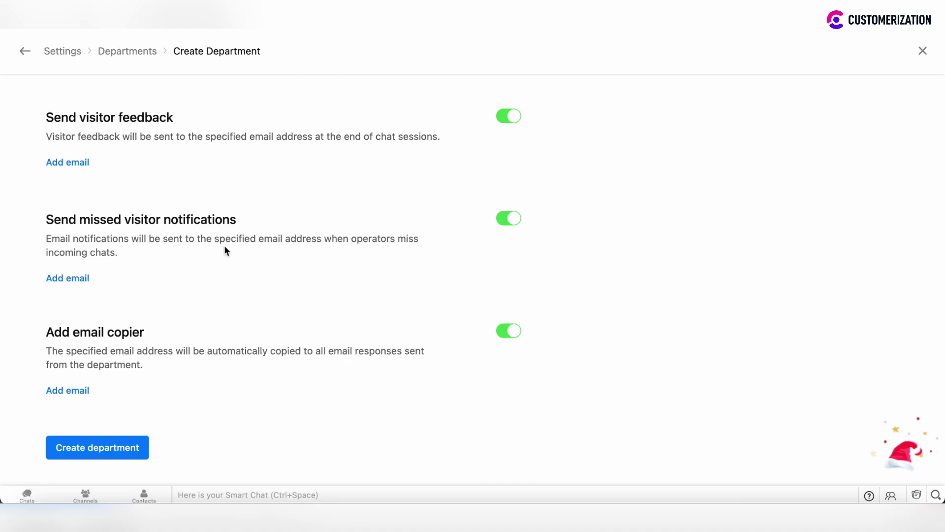
Create the SMM department, then delete it, reassigning its operators to Analytics.
{"action": "left_click", "coordinate": [88, 447]}
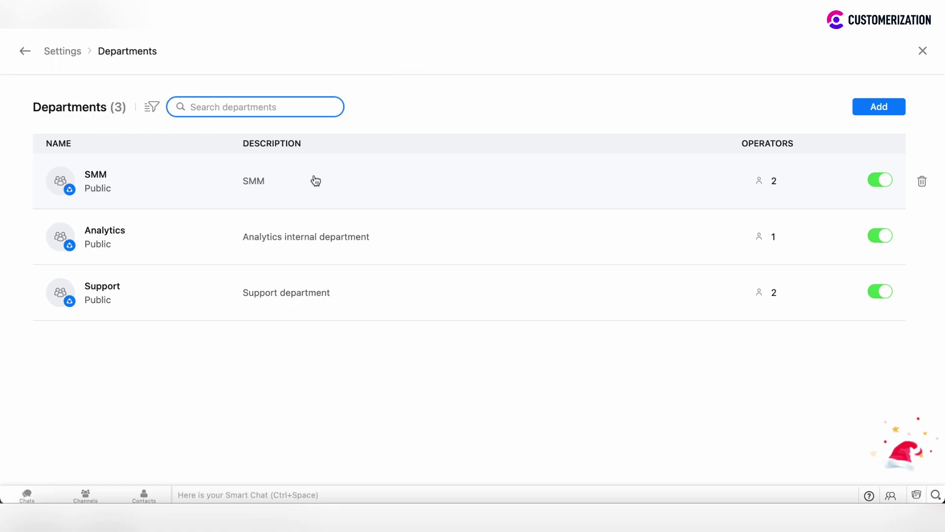
{"action": "left_click", "coordinate": [923, 182]}
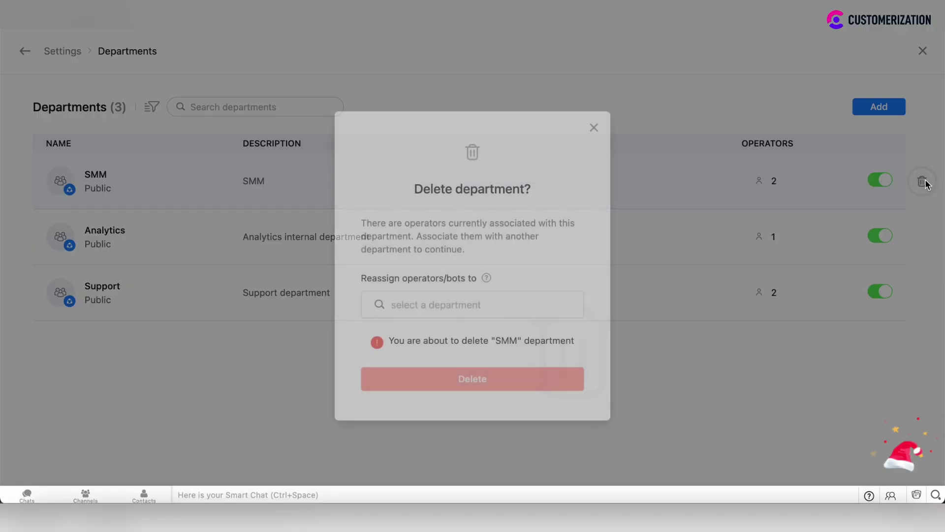
{"action": "left_click", "coordinate": [428, 309]}
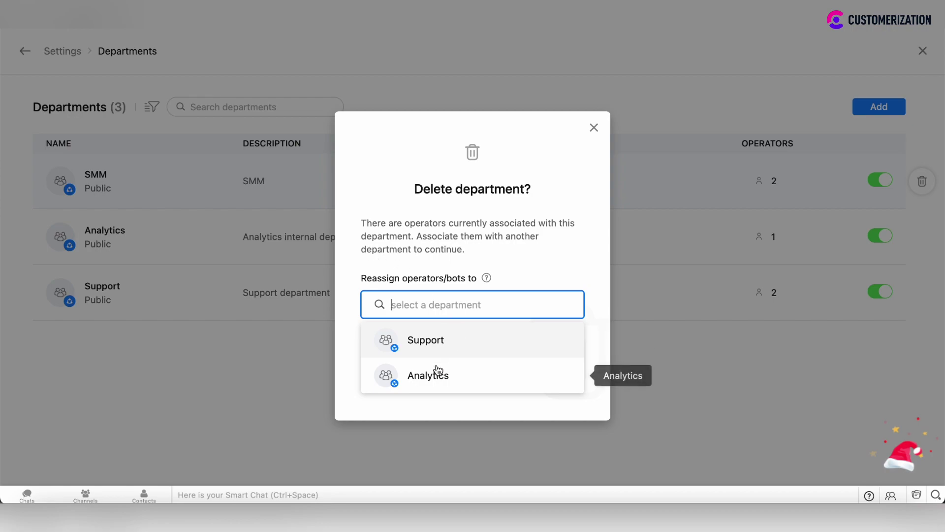
{"action": "left_click", "coordinate": [442, 384]}
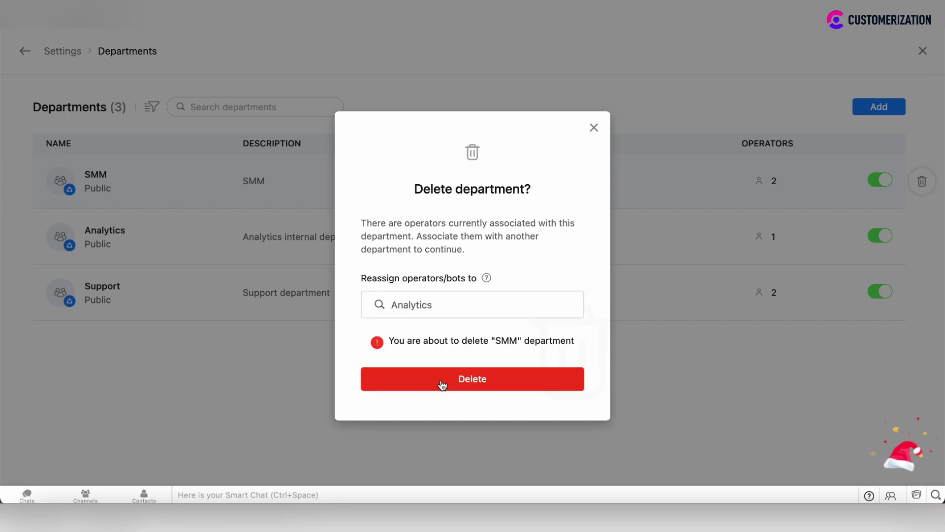
{"action": "left_click", "coordinate": [497, 382]}
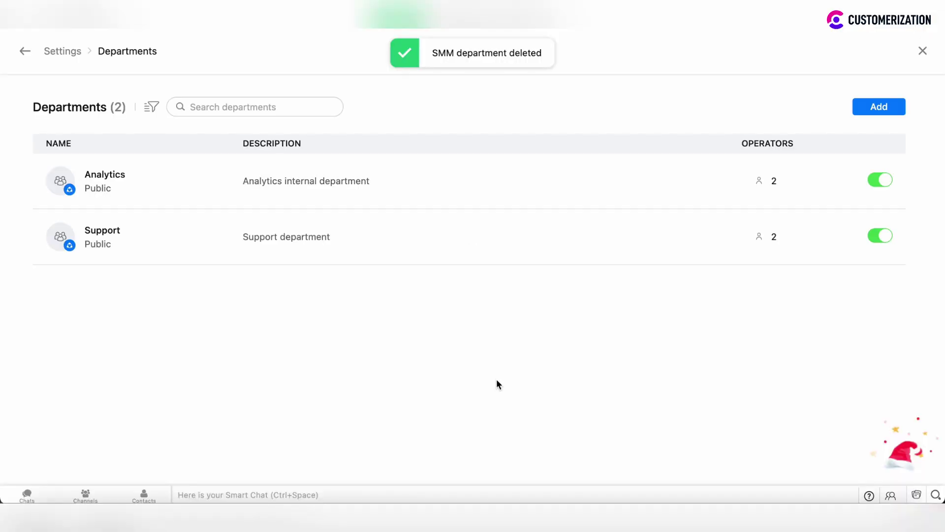